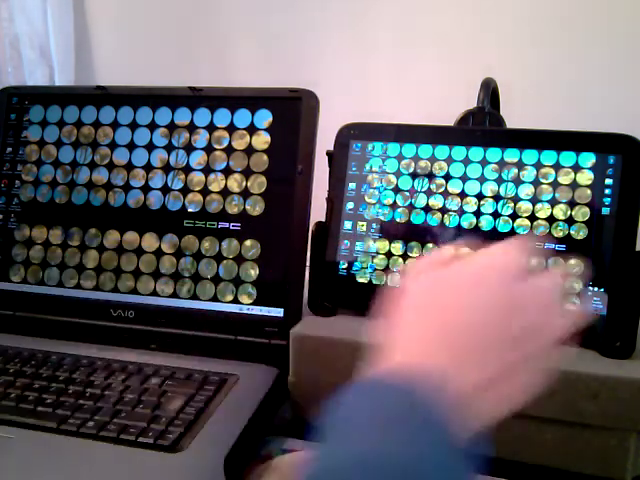
# Check the tablet's desktop options and the laptop's program list, then close both.
pyautogui.rightClick(595, 162)
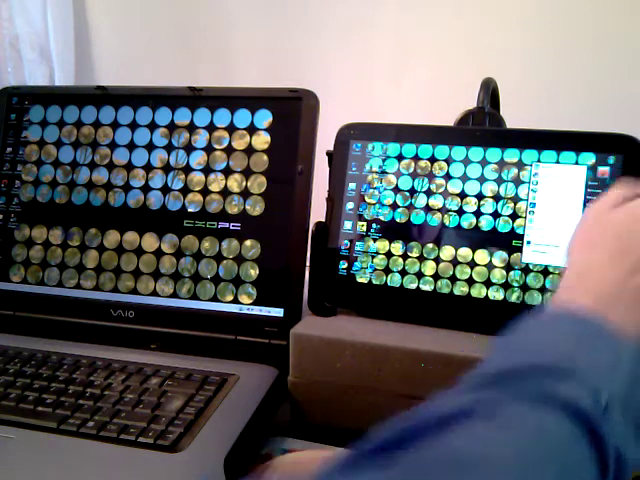
pyautogui.click(493, 200)
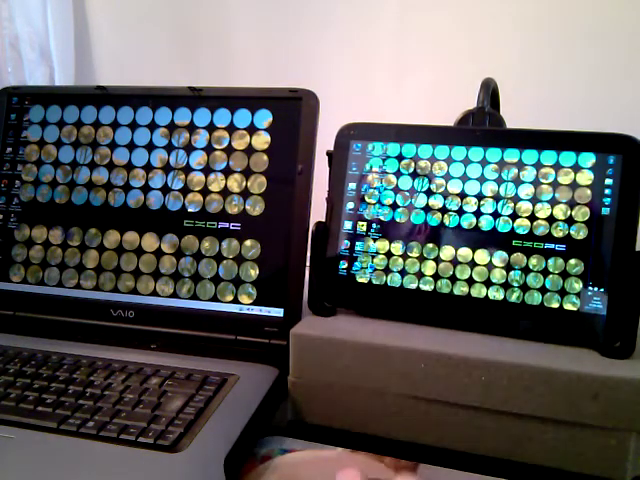
pyautogui.press('super')
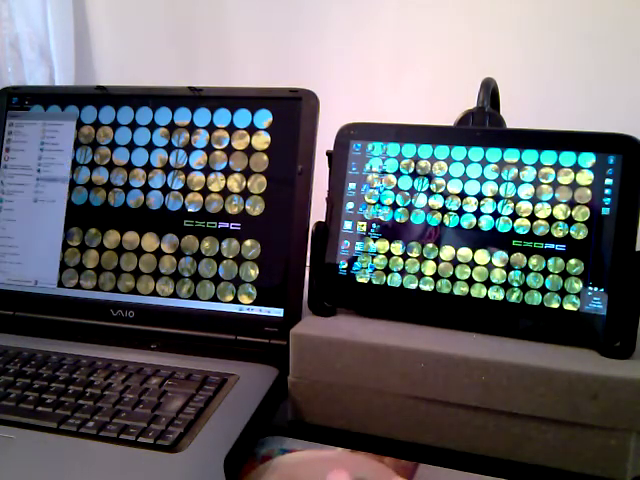
pyautogui.press('super')
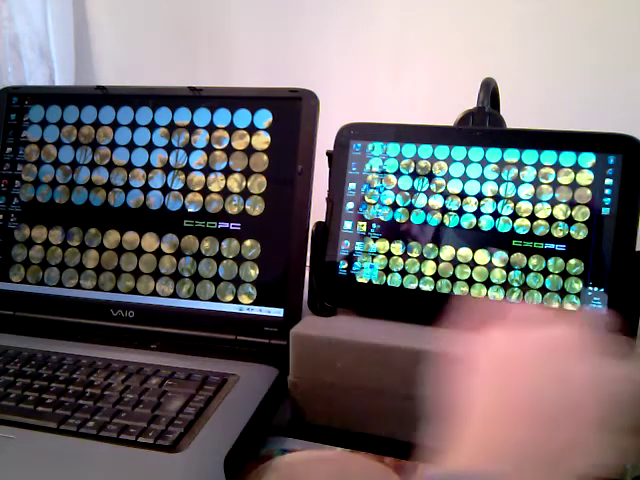
# Dismiss the MaxiVista welcome page and restart the tablet's extended-screen connection from quick options.
pyautogui.click(595, 297)
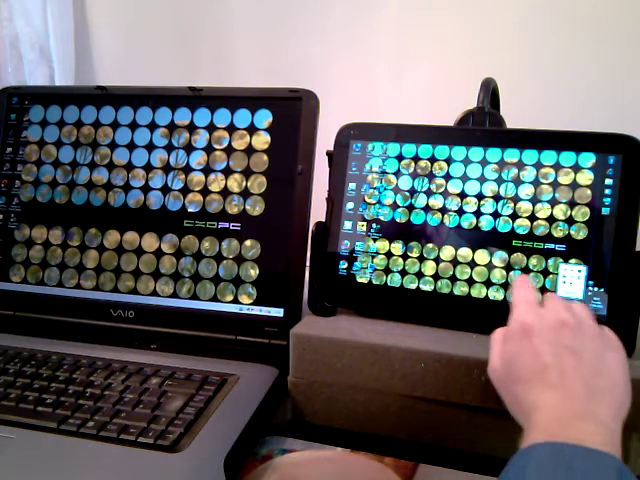
pyautogui.click(570, 285)
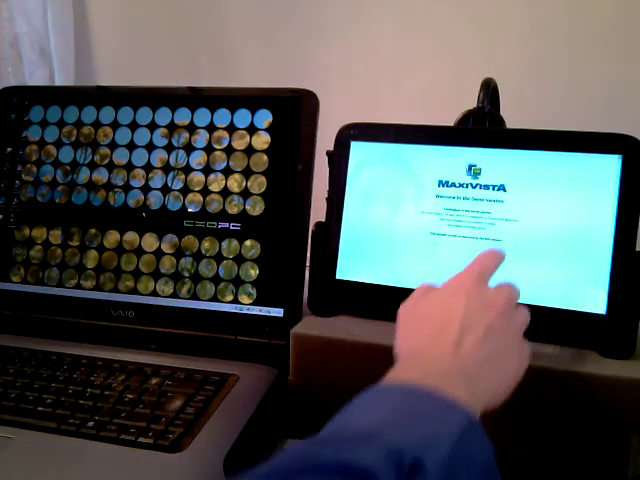
pyautogui.click(505, 255)
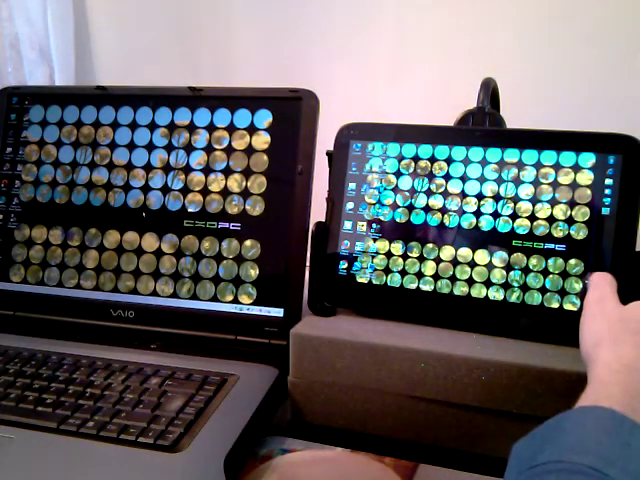
pyautogui.click(572, 278)
pyautogui.click(572, 280)
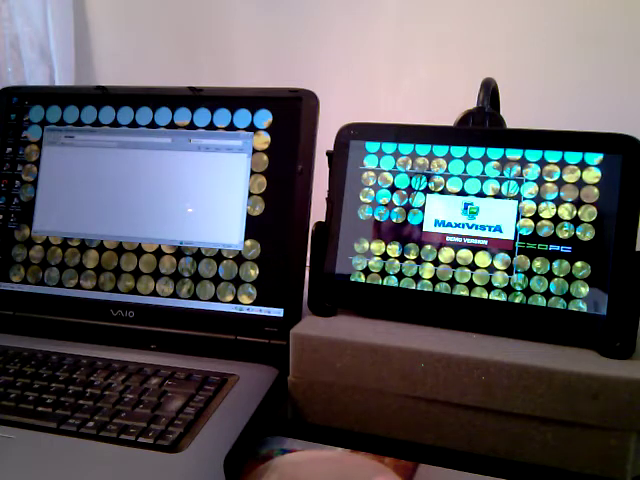
# Send Internet Explorer to the tablet, maximize it there, and load the XOPC website.
pyautogui.press('super+shift+Right')
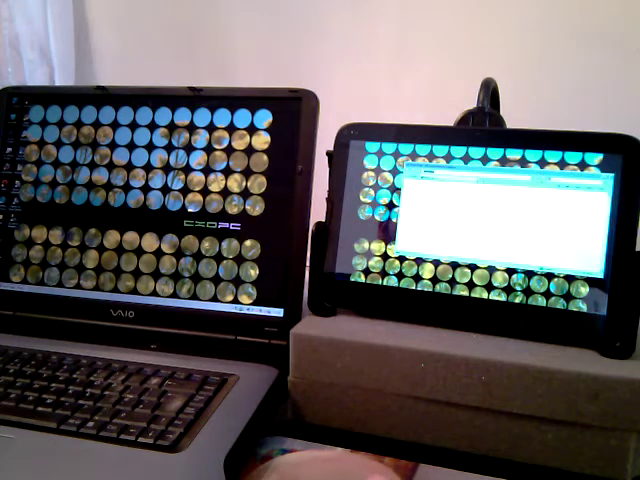
pyautogui.press('super+Up')
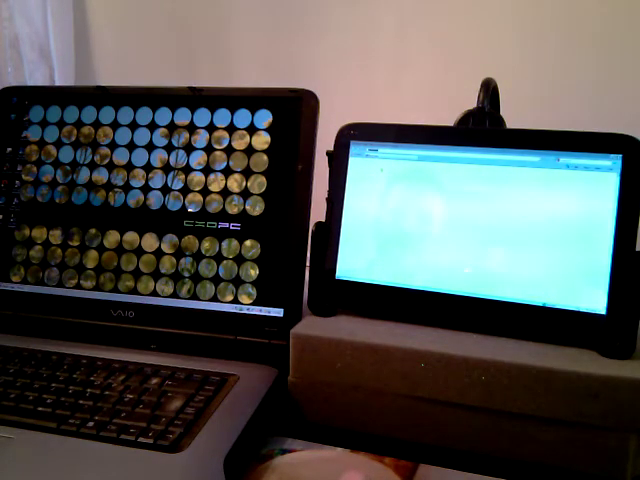
pyautogui.hotkey('ctrl', 'l')
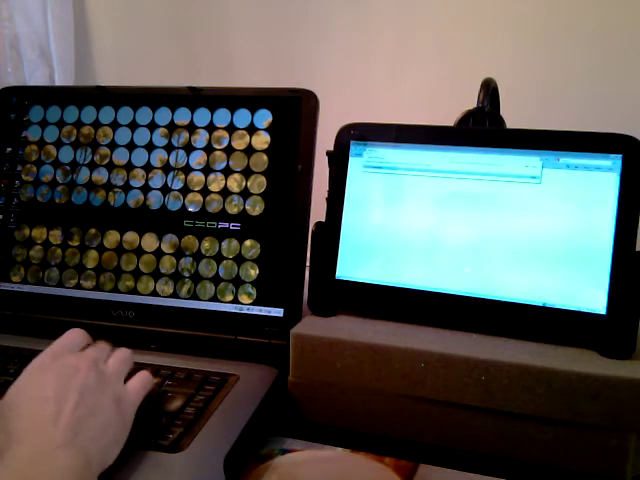
pyautogui.press('Return')
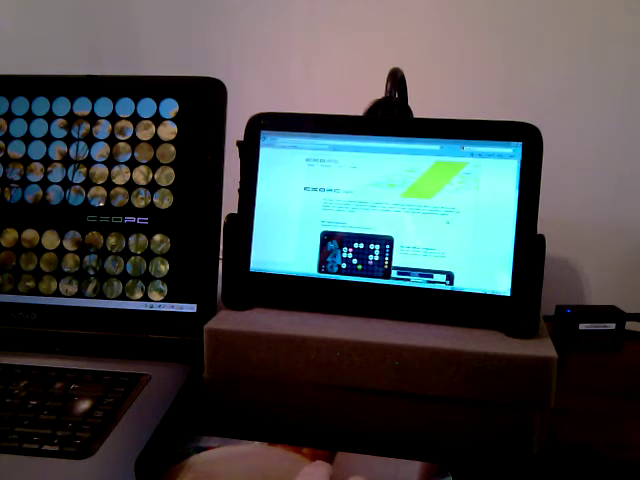
pyautogui.scroll(-3, 385, 210)
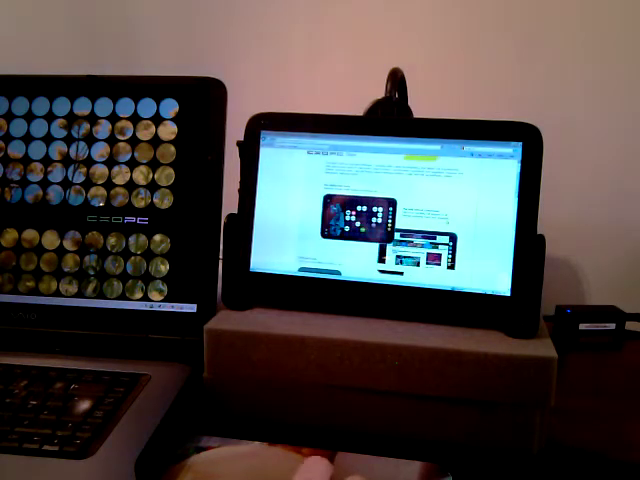
pyautogui.scroll(-1, 385, 210)
pyautogui.scroll(-3, 385, 210)
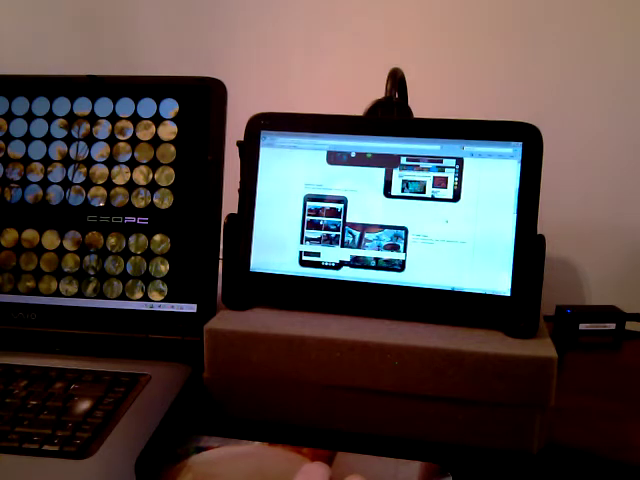
pyautogui.scroll(-2, 385, 210)
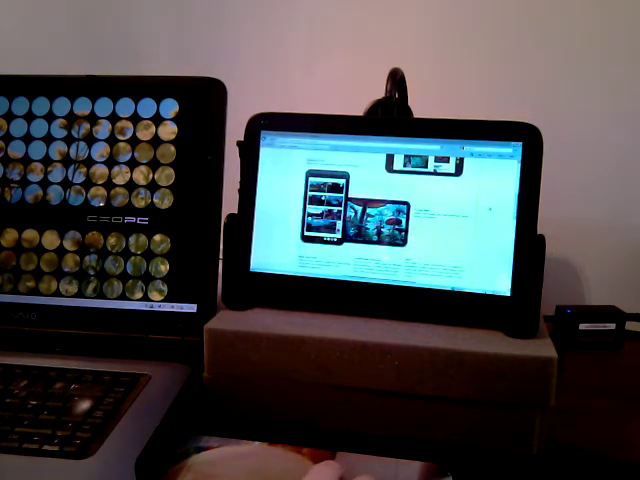
pyautogui.scroll(-1, 385, 210)
pyautogui.scroll(-3, 385, 210)
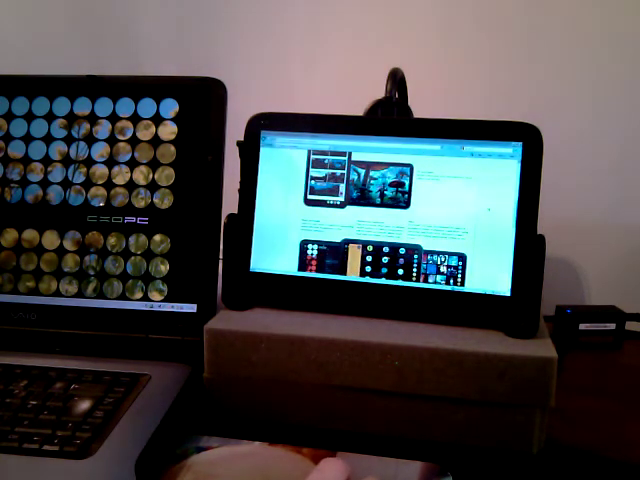
pyautogui.scroll(-3, 385, 210)
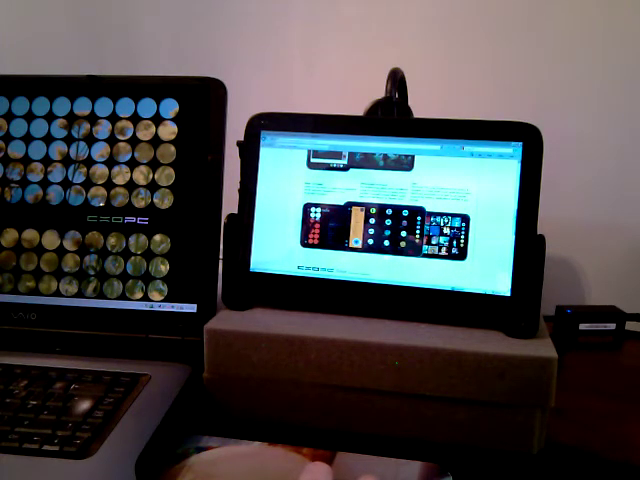
pyautogui.scroll(-3, 385, 210)
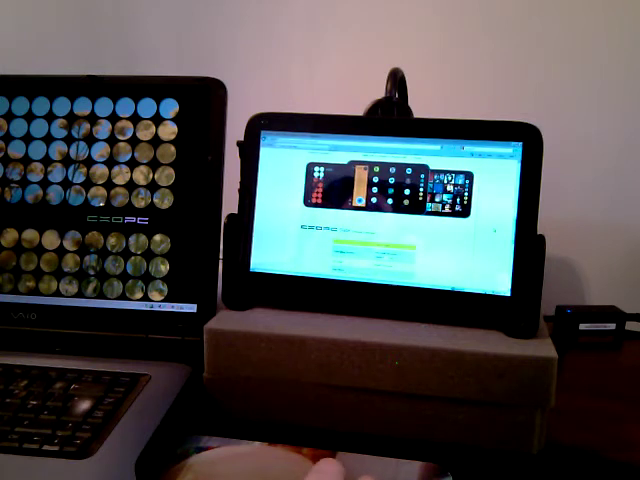
pyautogui.scroll(-3, 385, 210)
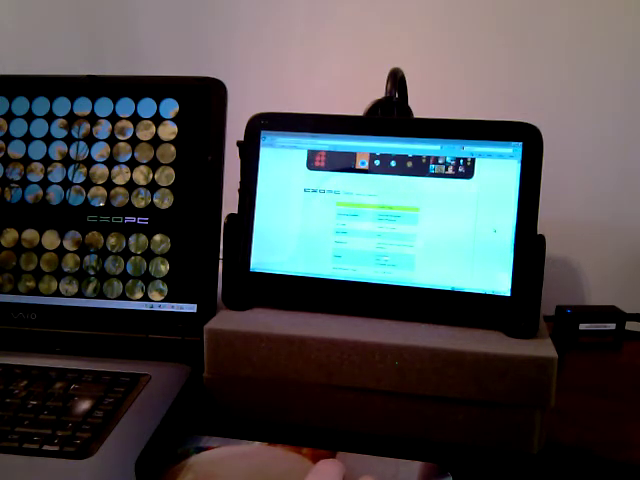